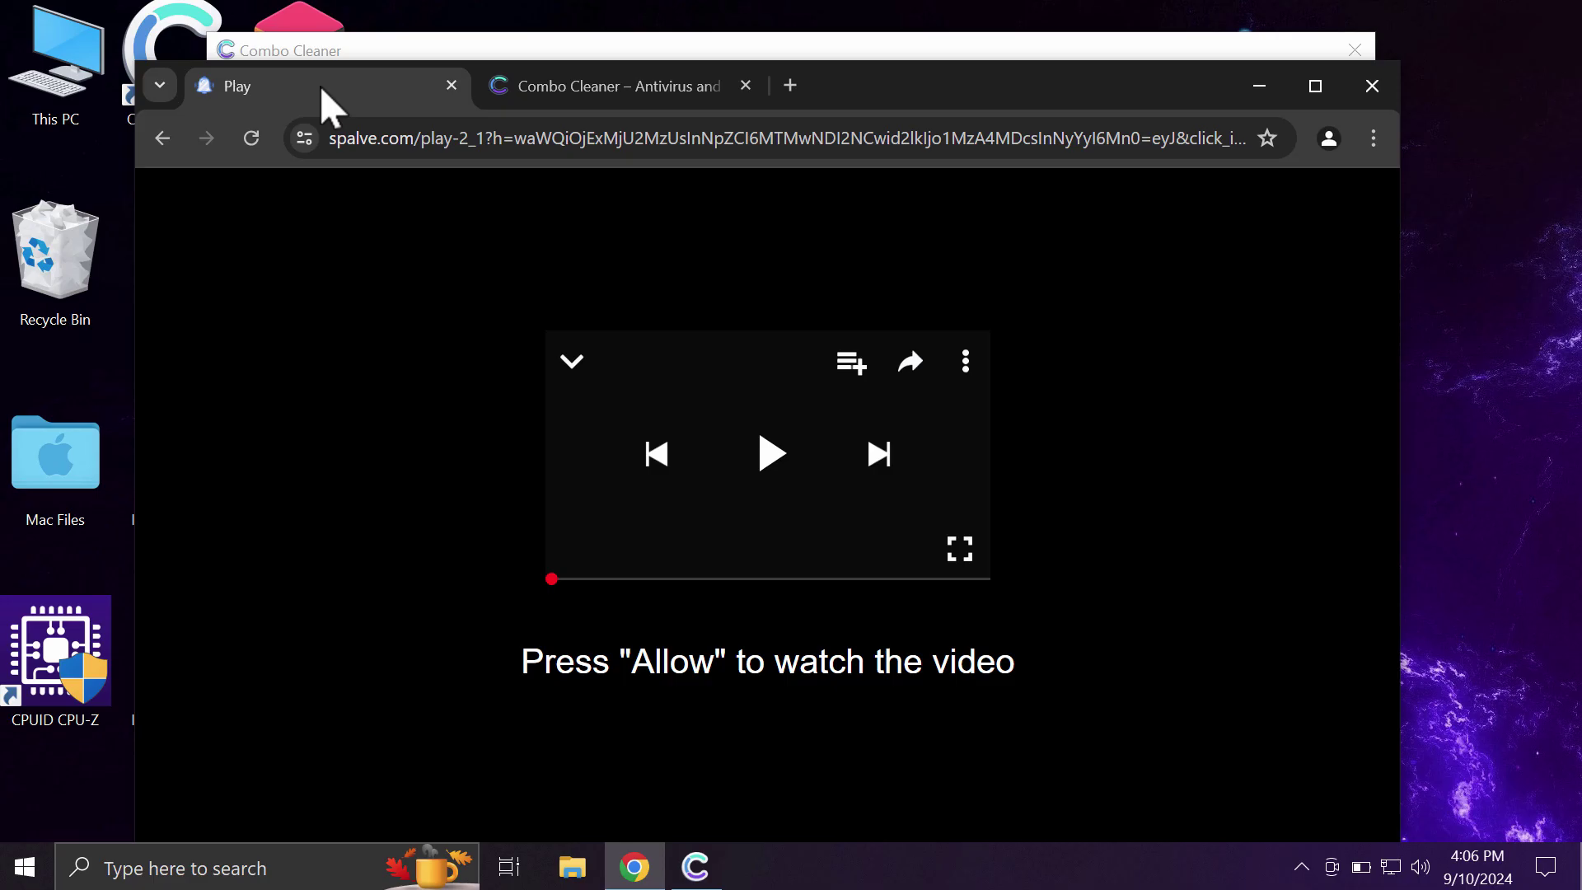
- Close the Combo Cleaner tab and reload the spalve.com video page
{"action": "left_click", "coordinate": [747, 86]}
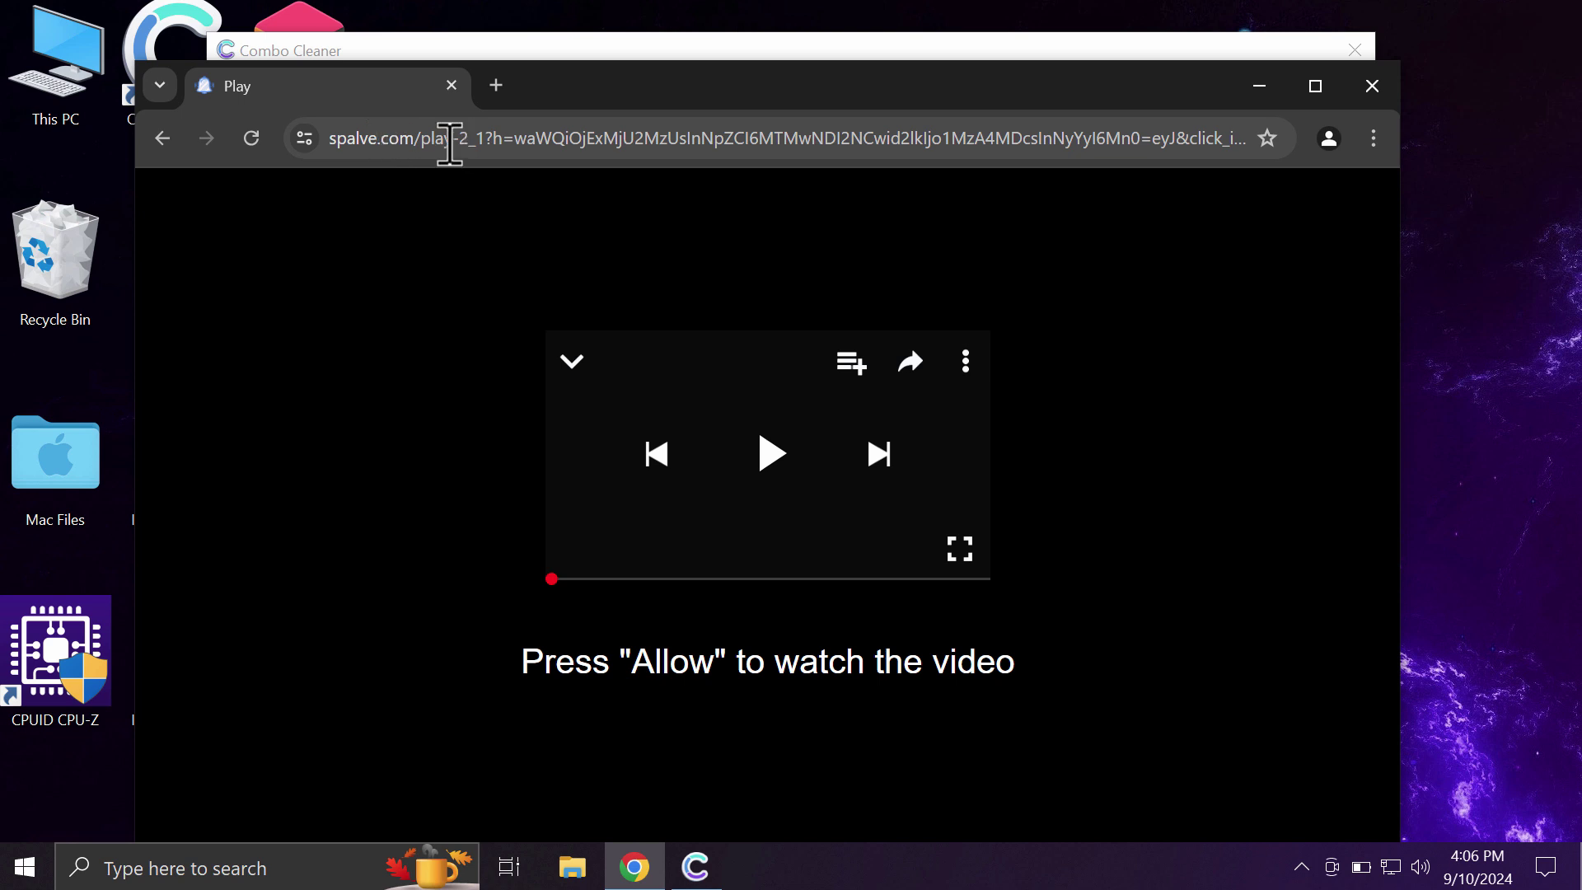
{"action": "left_click", "coordinate": [256, 138]}
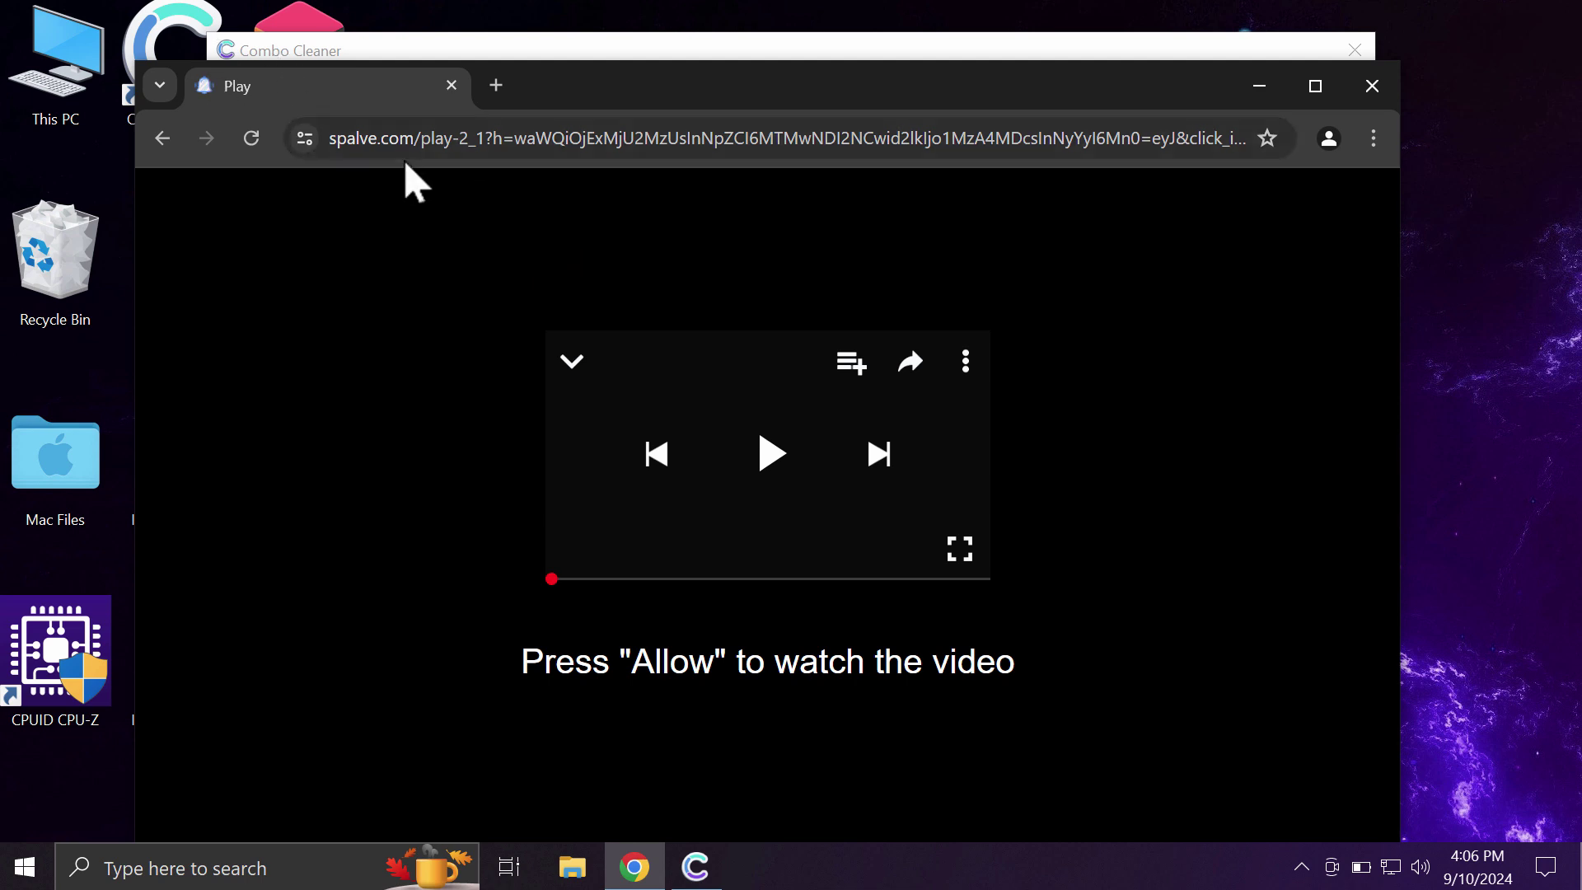
- Check spalve.com's site info, then open Chrome's Site settings > Notifications list to review customized behaviors
{"action": "left_click", "coordinate": [305, 139]}
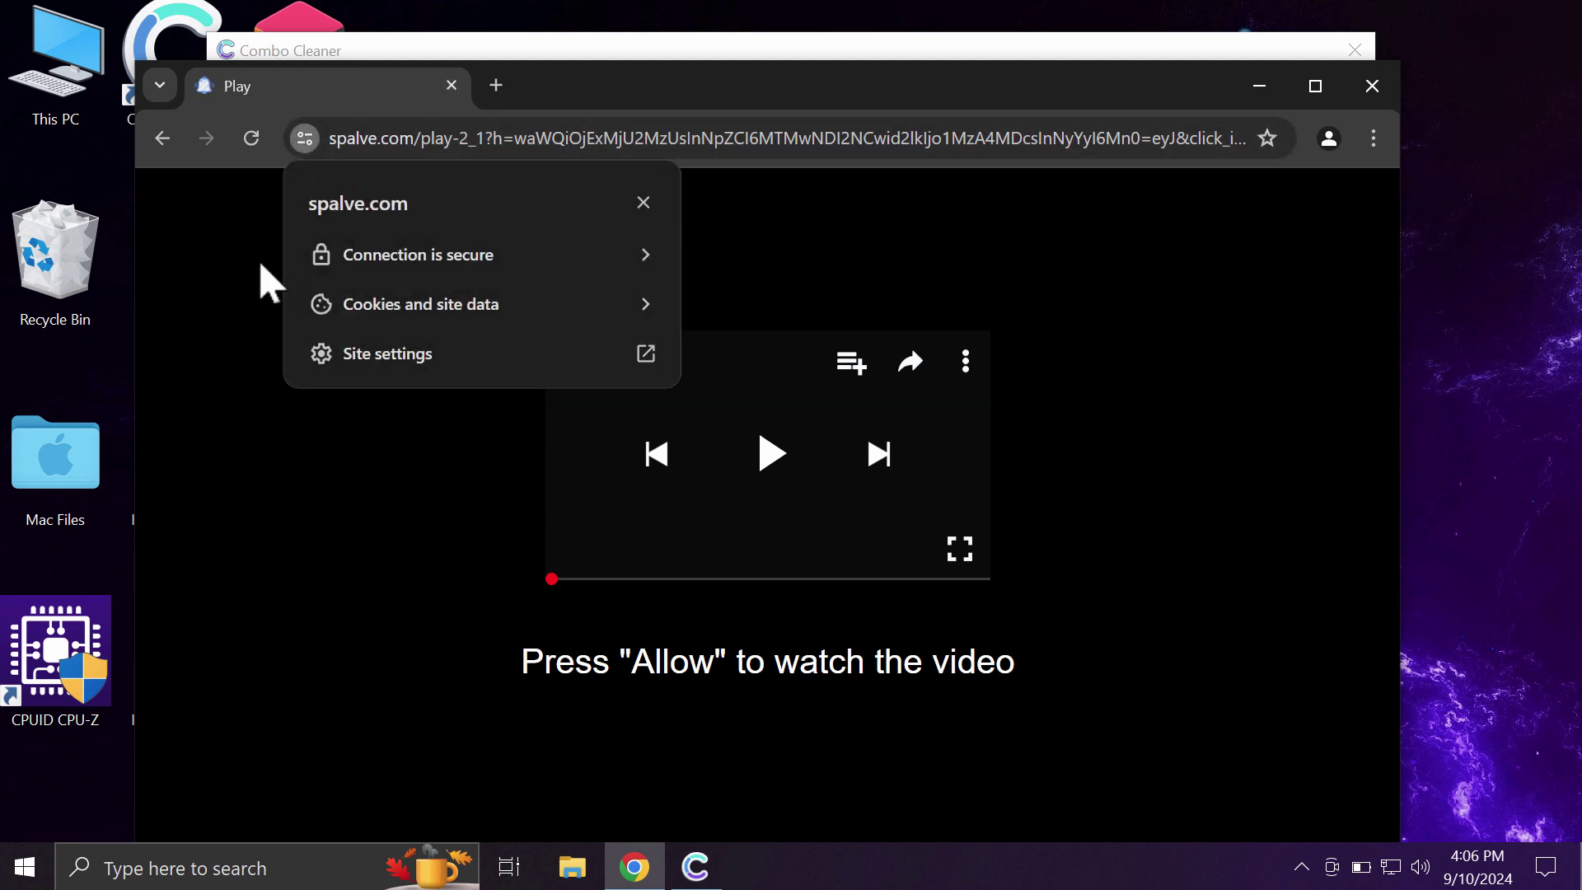
{"action": "left_click", "coordinate": [260, 329]}
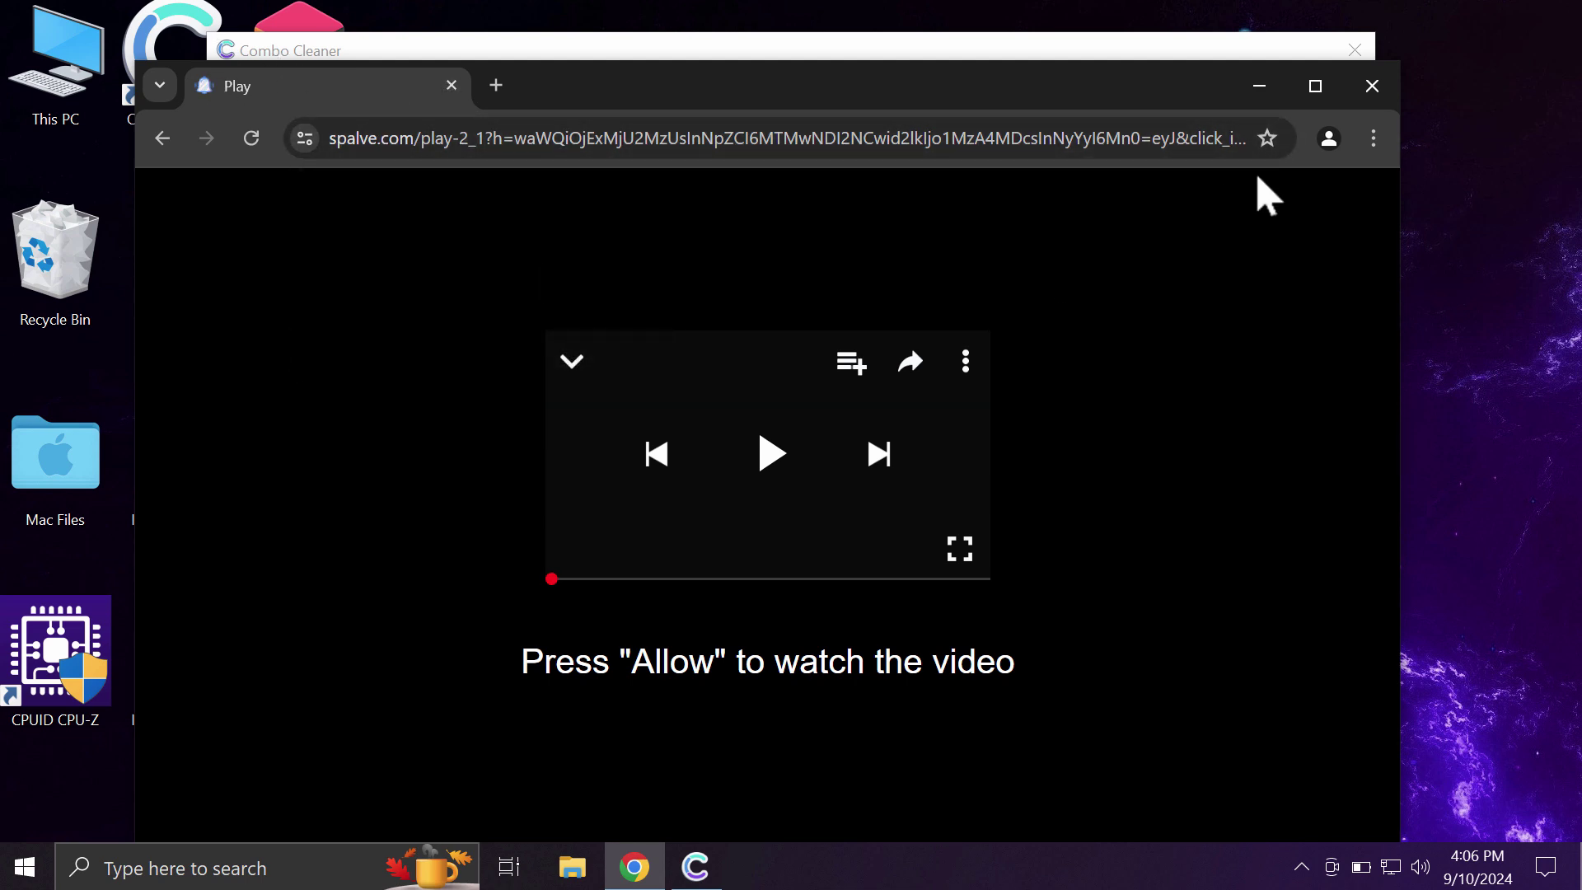
{"action": "left_click", "coordinate": [1370, 142]}
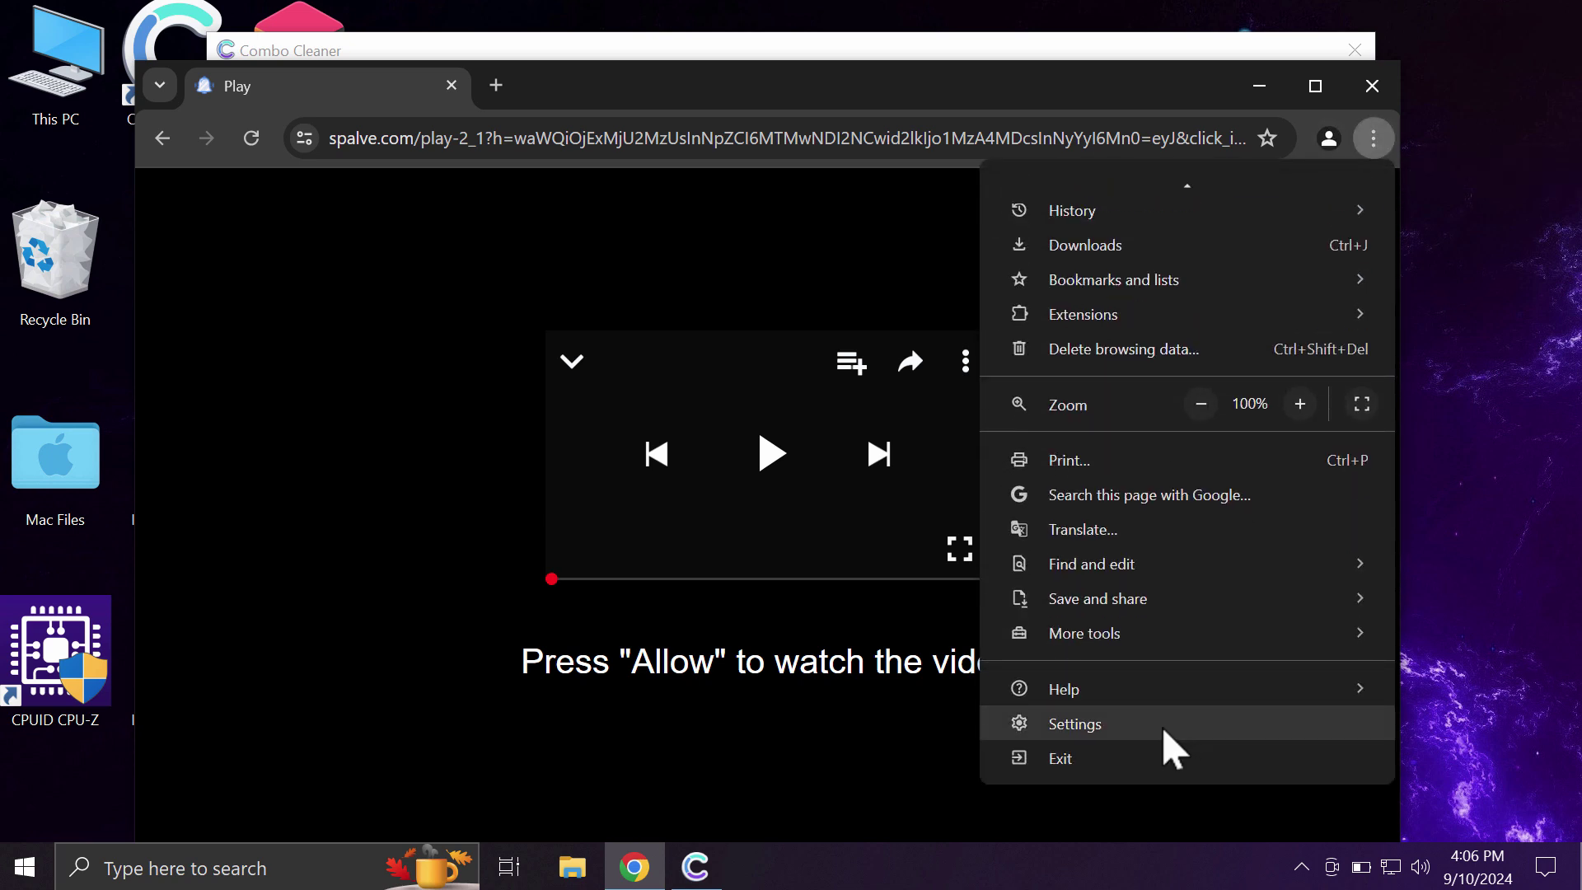
{"action": "left_click", "coordinate": [1164, 728]}
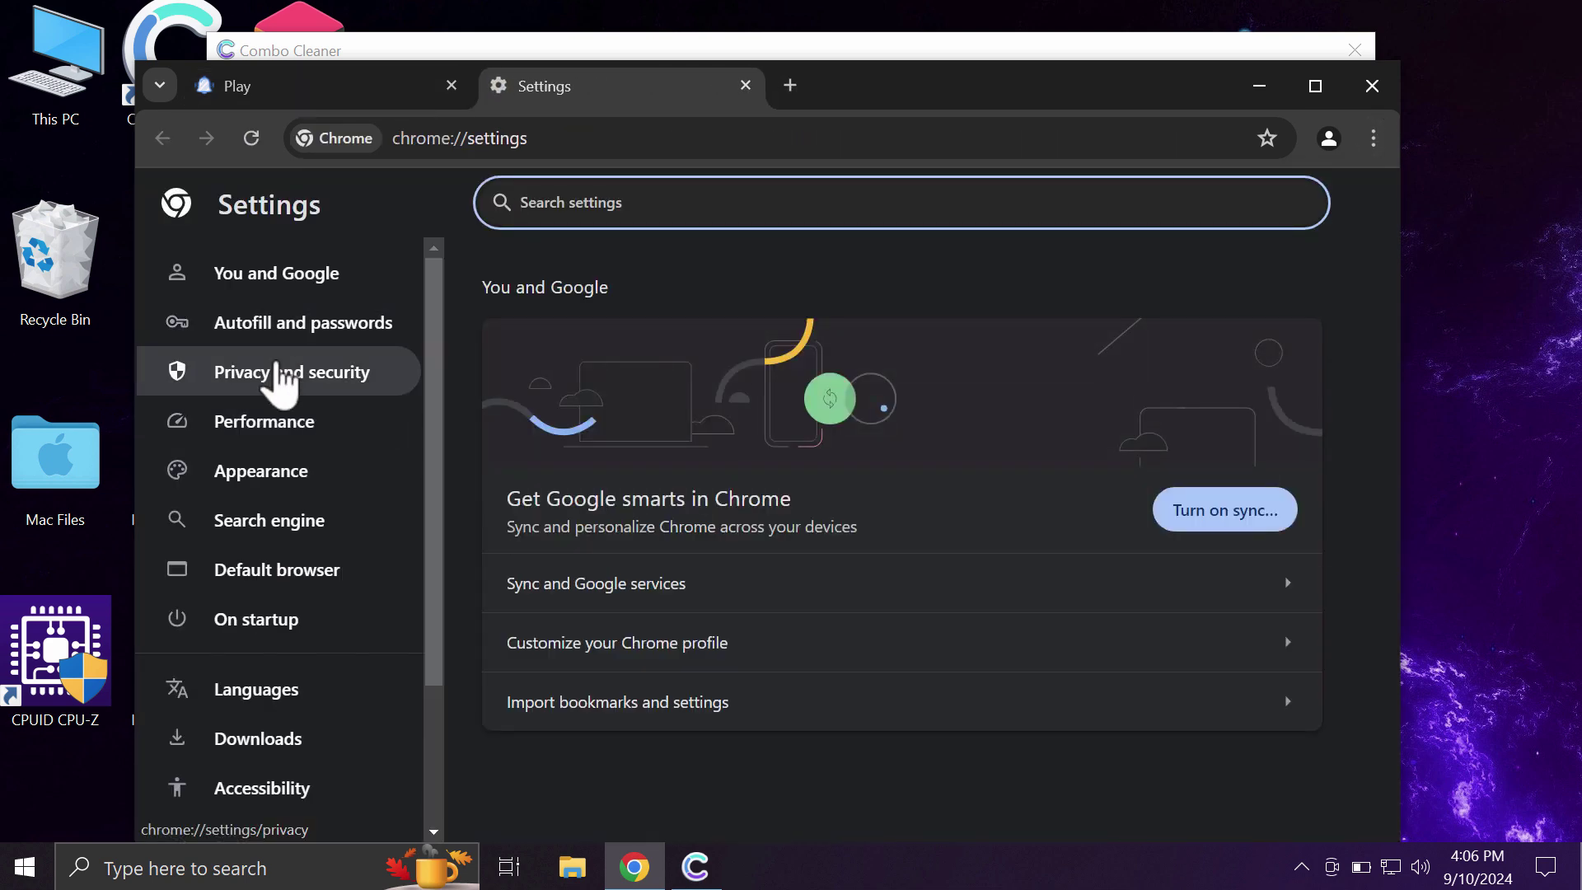
{"action": "left_click", "coordinate": [280, 375]}
{"action": "scroll", "coordinate": [659, 444], "scroll_direction": "down", "scroll_amount": 5}
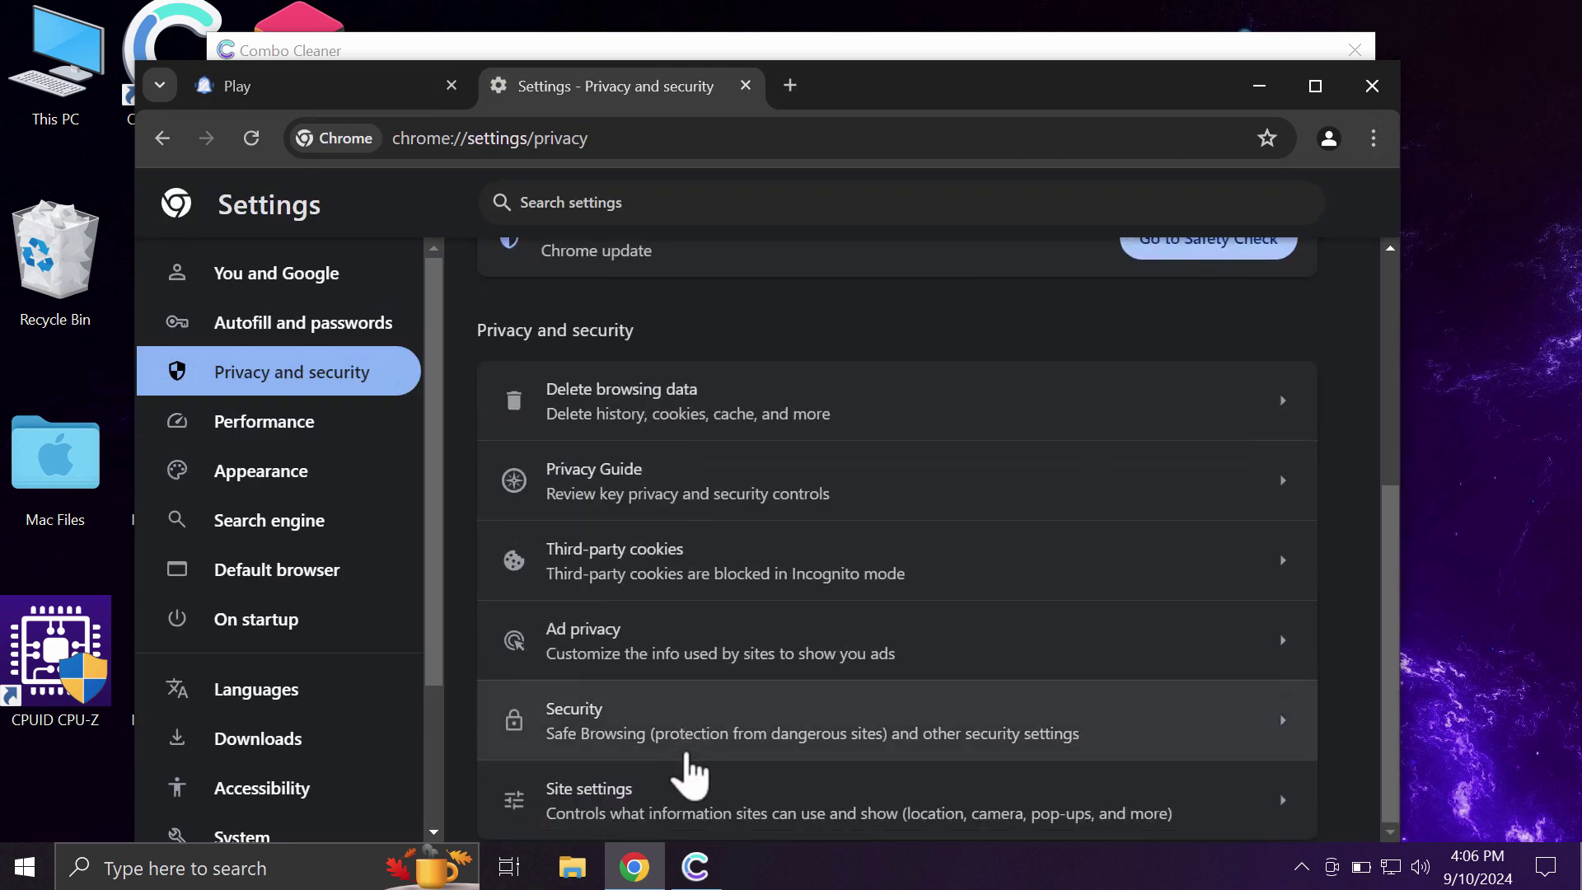
{"action": "left_click", "coordinate": [690, 815]}
{"action": "scroll", "coordinate": [775, 653], "scroll_direction": "down", "scroll_amount": 5}
{"action": "scroll", "coordinate": [770, 643], "scroll_direction": "down", "scroll_amount": 1}
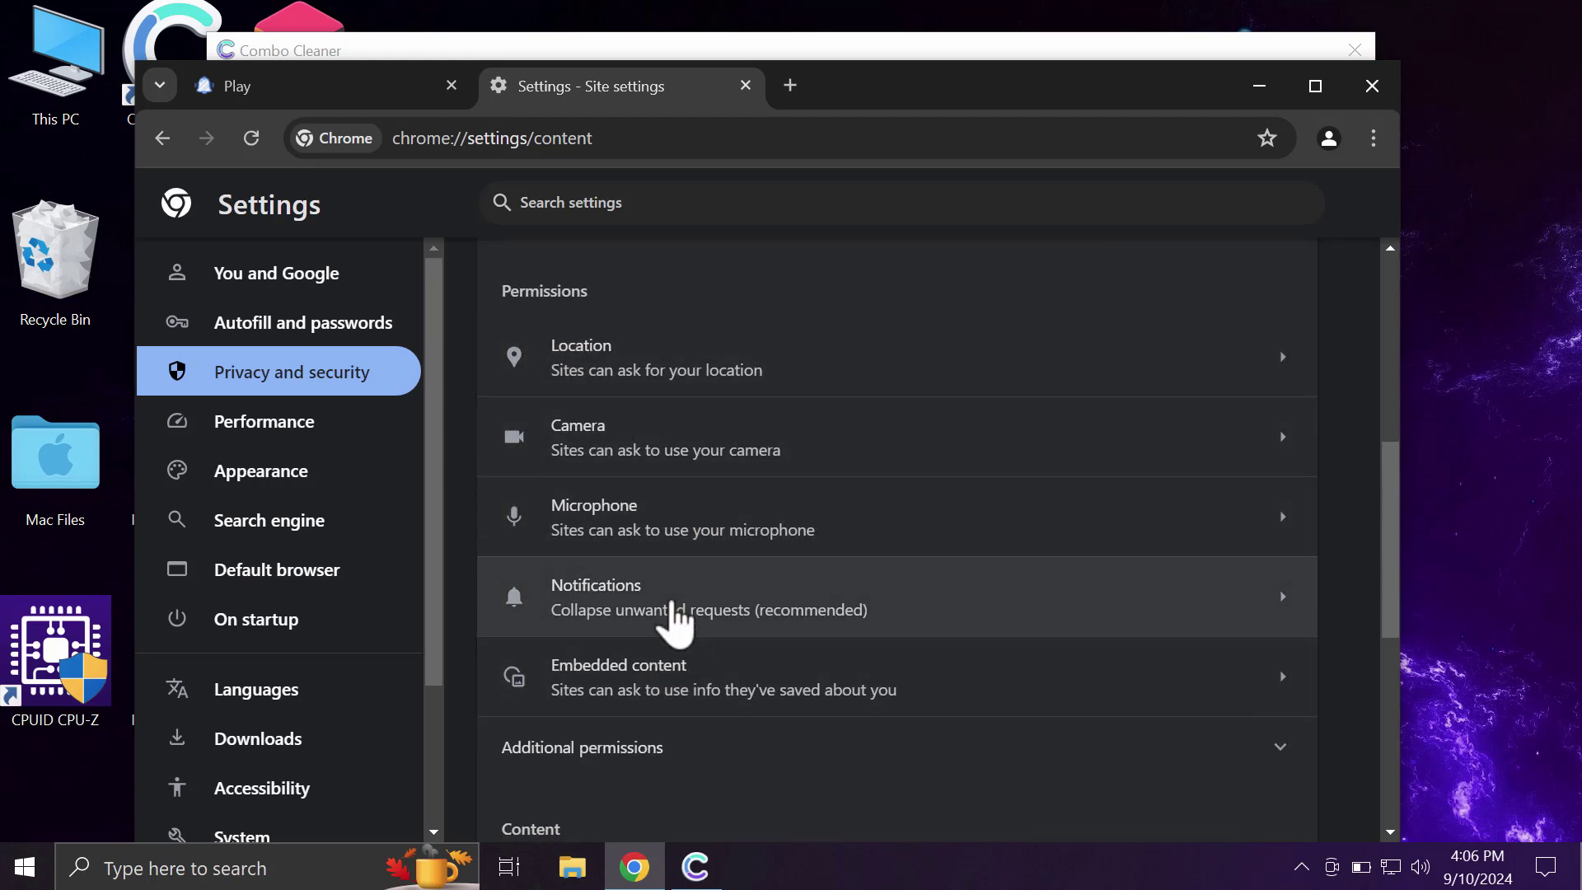
{"action": "left_click", "coordinate": [669, 602]}
{"action": "scroll", "coordinate": [857, 635], "scroll_direction": "down", "scroll_amount": 5}
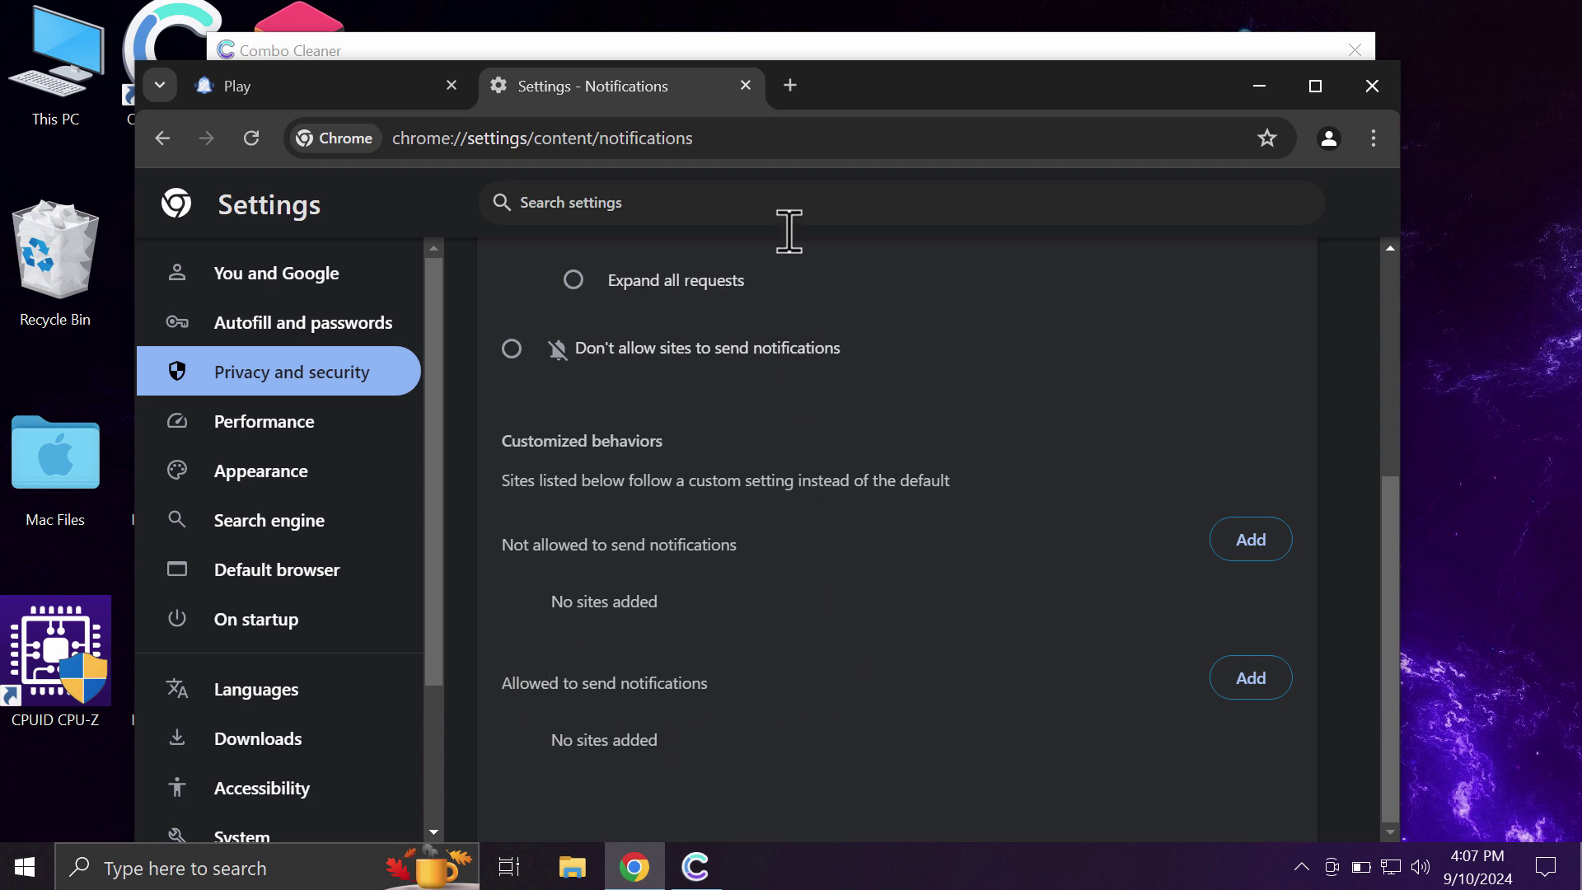
- Load combocleaner.com, close the spalve.com tab, and minimize Chrome to reveal Combo Cleaner
{"action": "left_click", "coordinate": [810, 140]}
{"action": "type", "text": "combocleaner.com"}
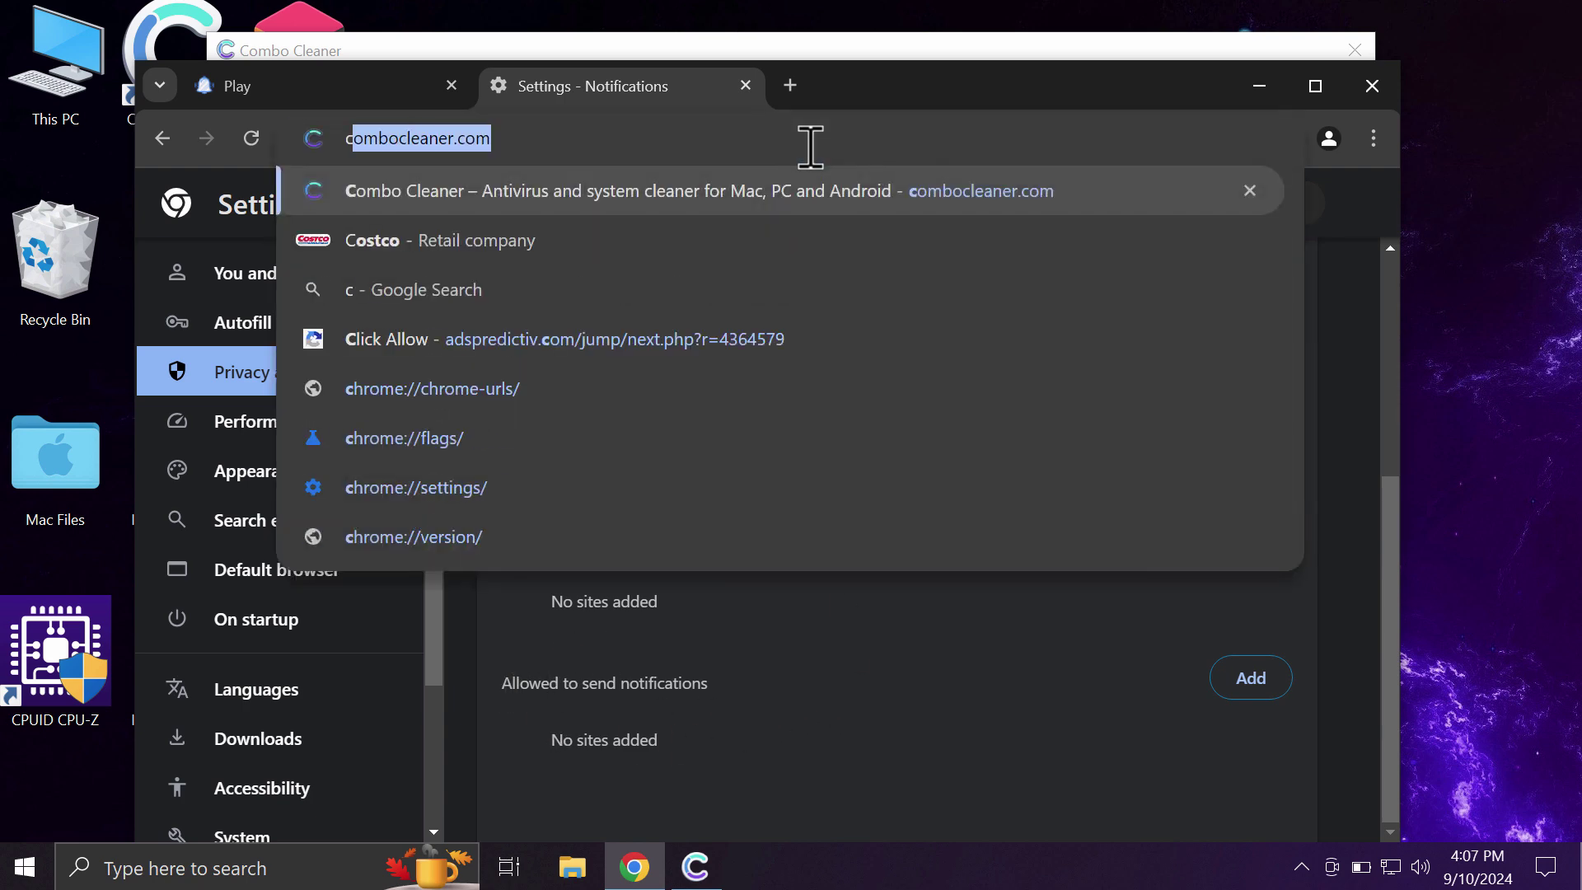
{"action": "key", "text": "Return"}
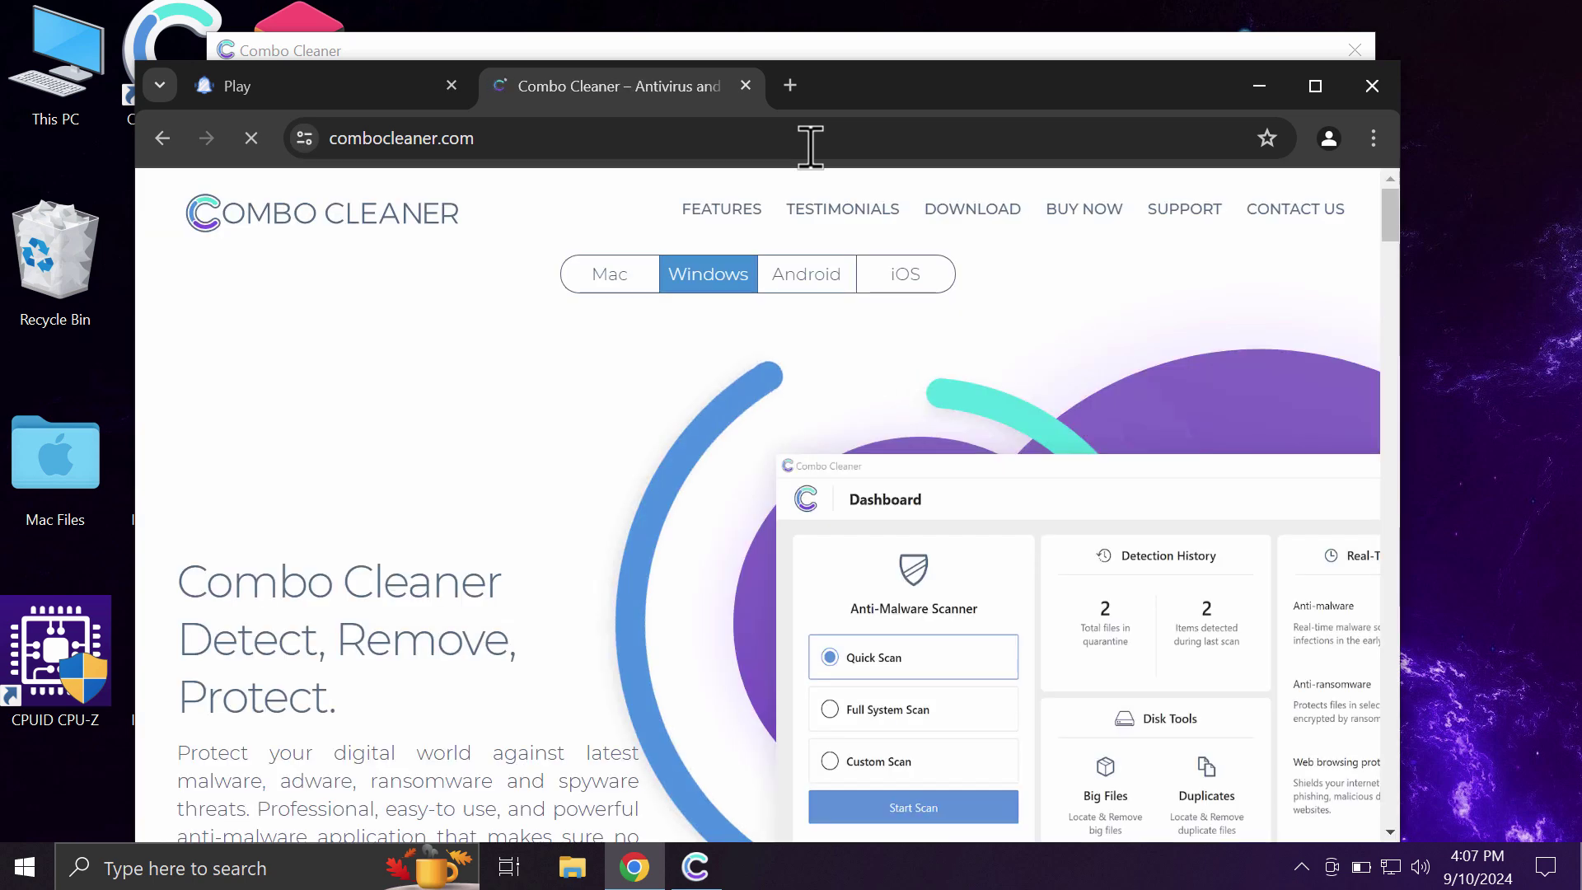
{"action": "left_click", "coordinate": [452, 86]}
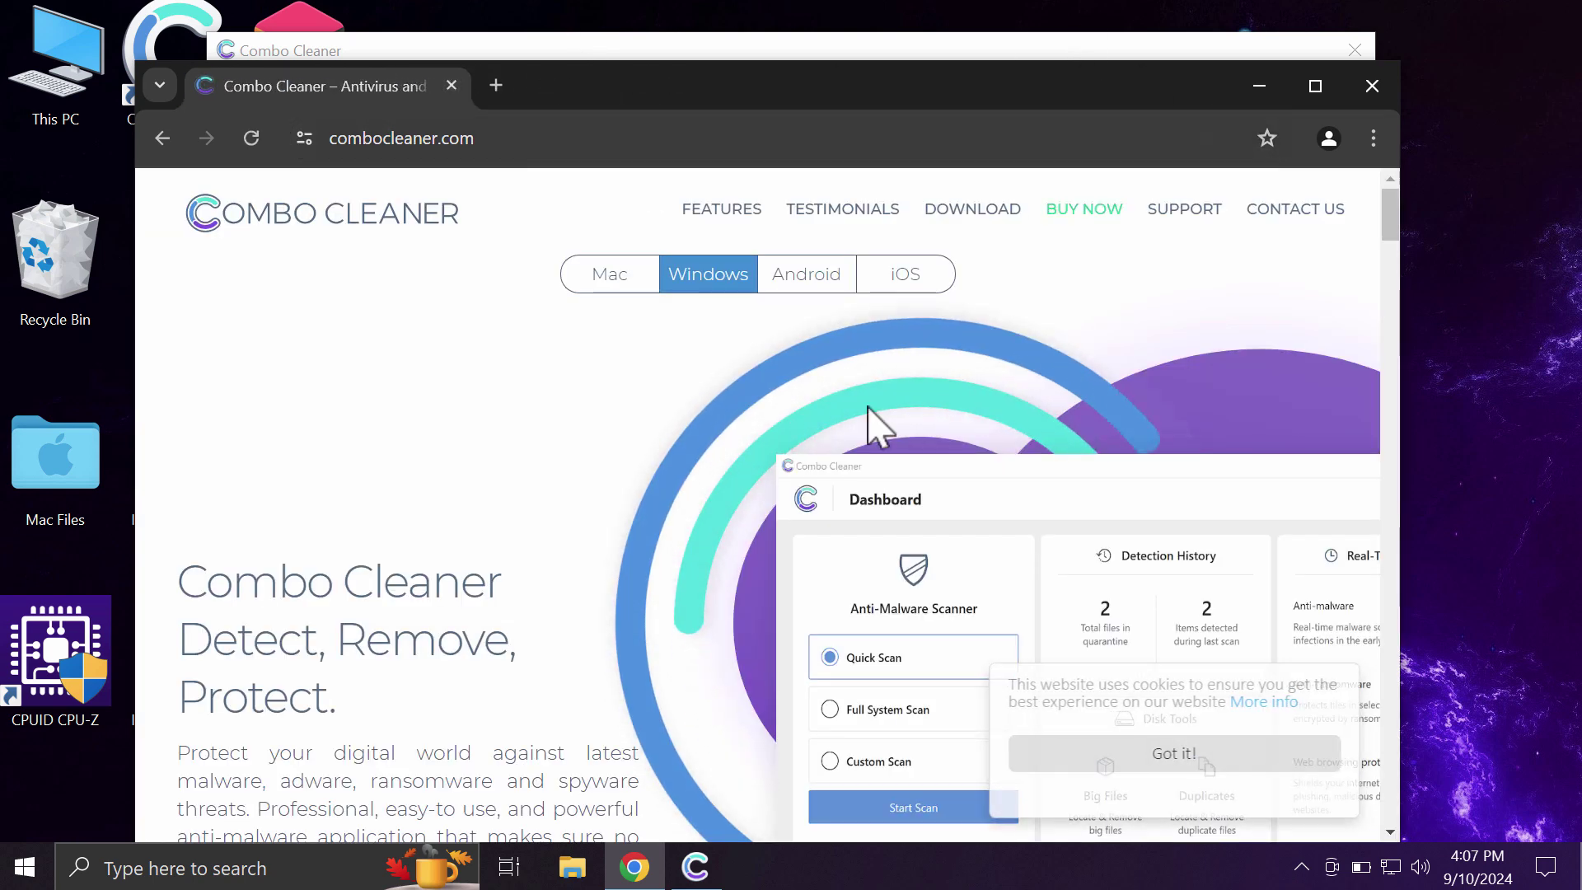
{"action": "scroll", "coordinate": [867, 412], "scroll_direction": "down", "scroll_amount": 1}
{"action": "scroll", "coordinate": [868, 412], "scroll_direction": "down", "scroll_amount": 2}
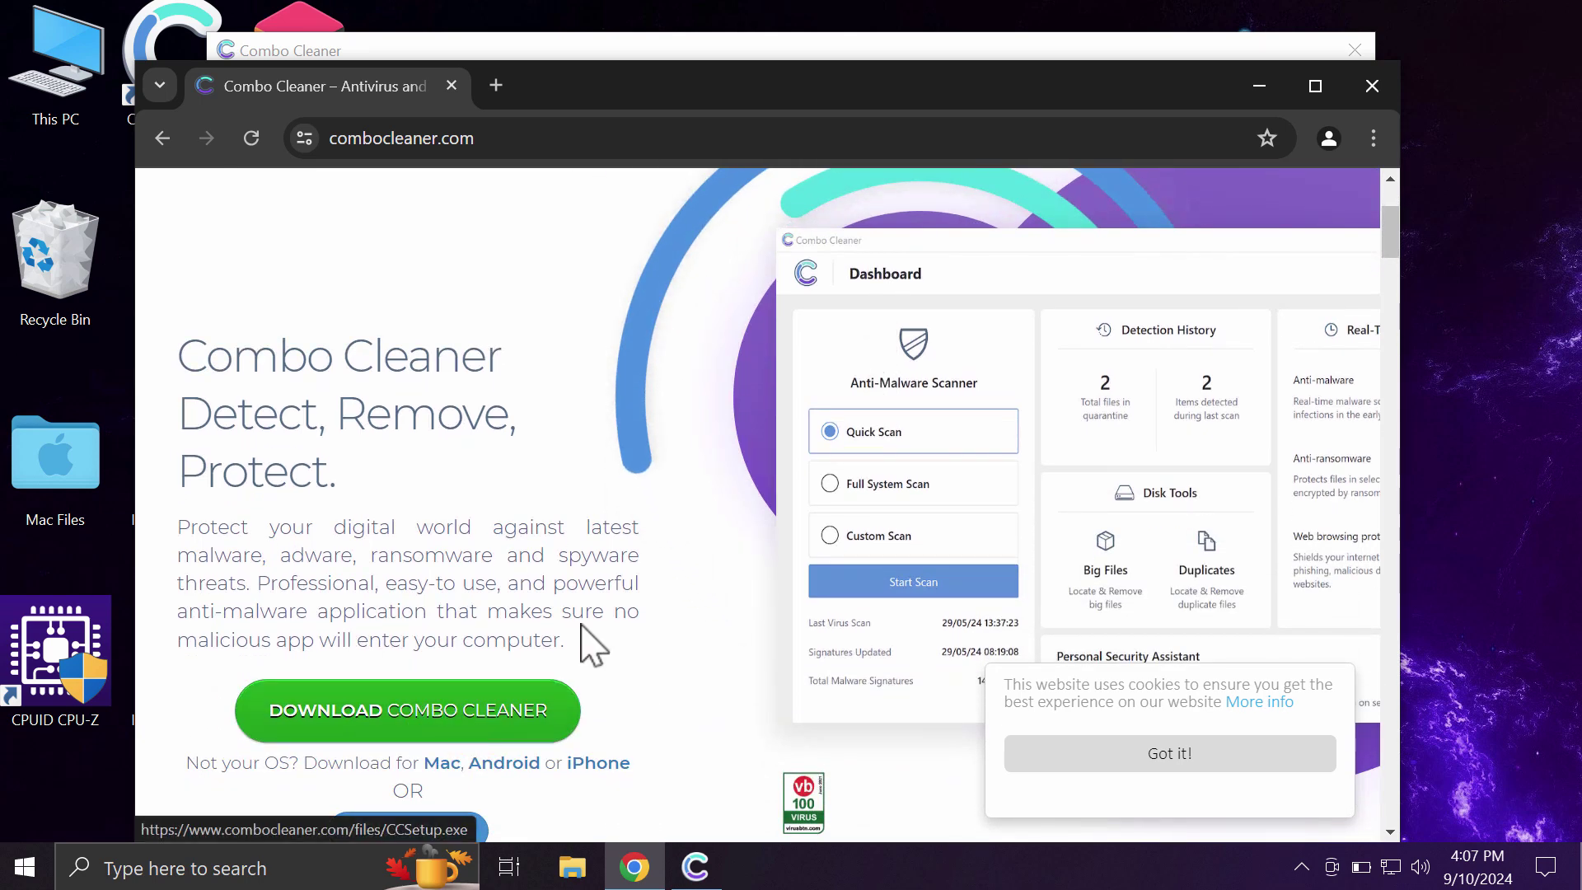
{"action": "left_click", "coordinate": [1269, 87]}
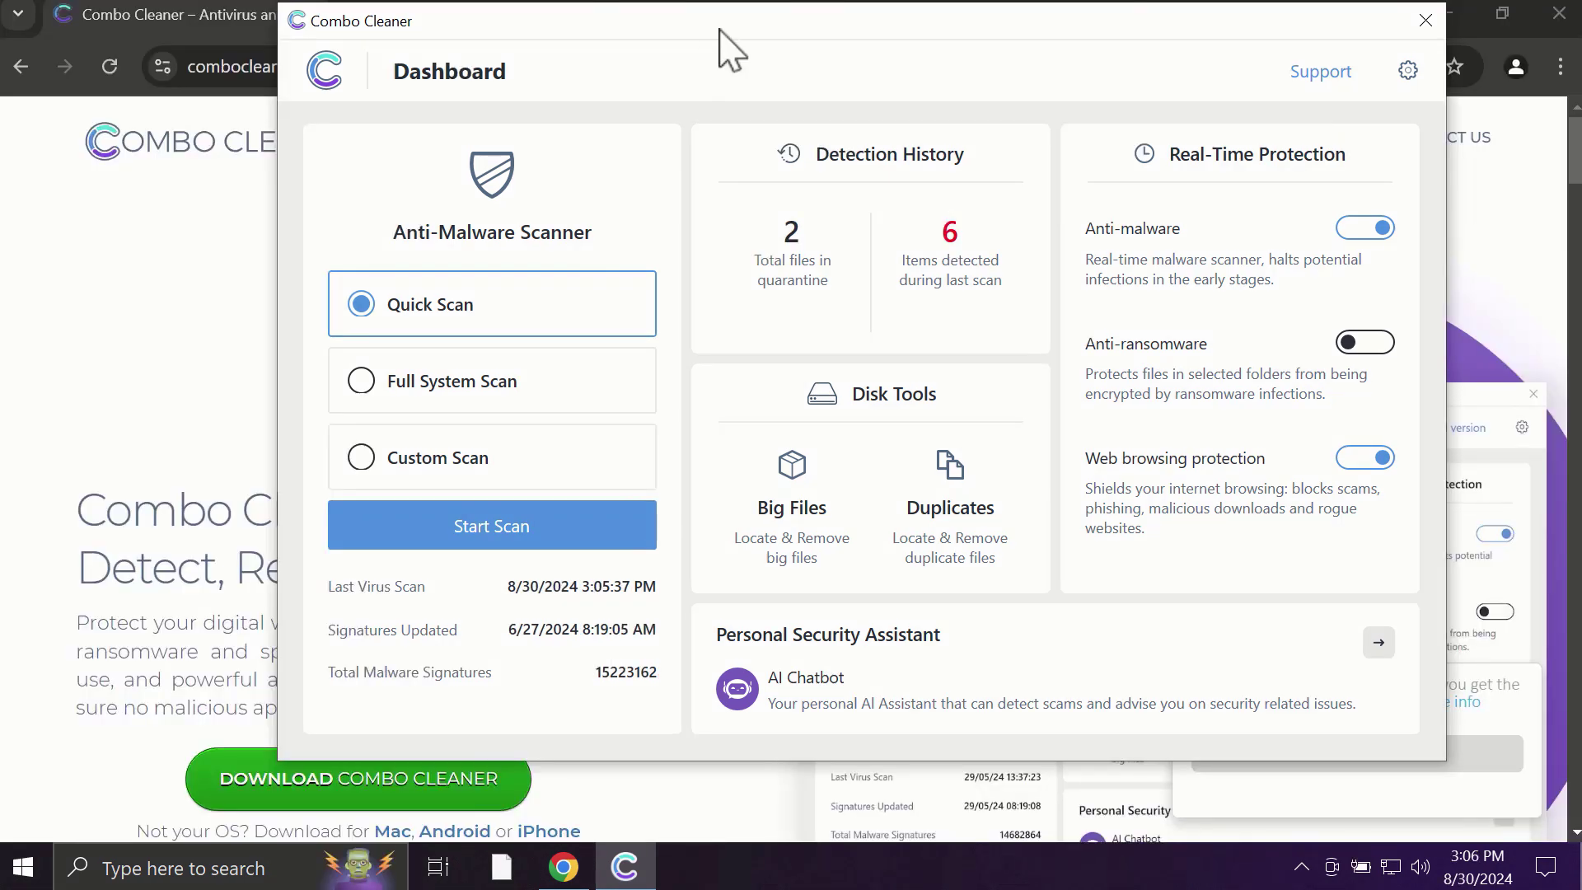
{"action": "left_click_drag", "start_coordinate": [719, 30], "coordinate": [689, 53]}
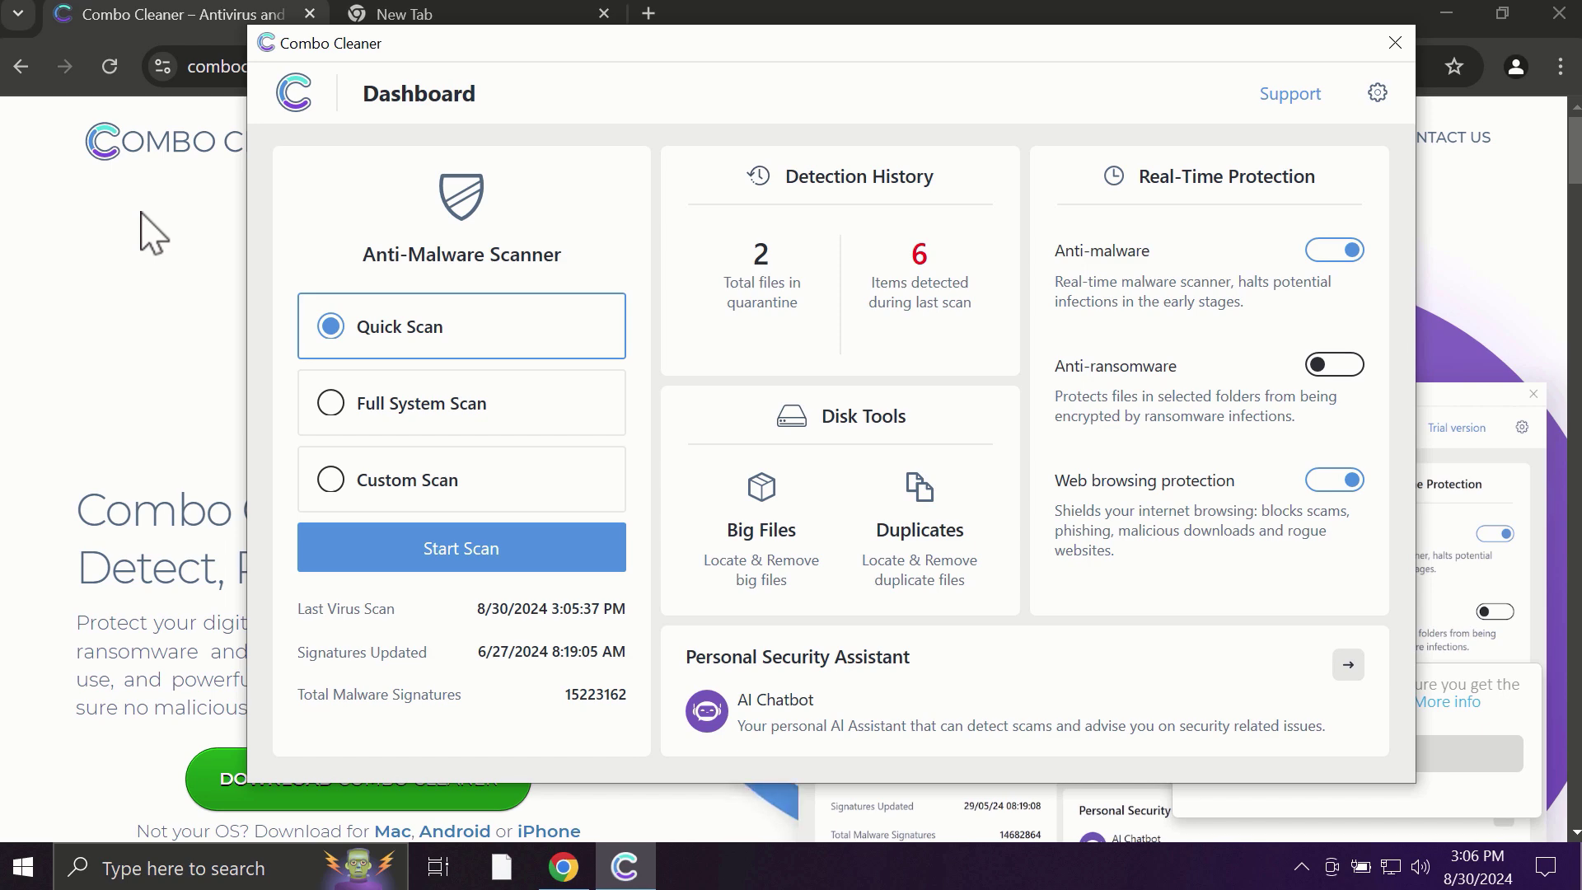
{"action": "key", "text": "alt+F4"}
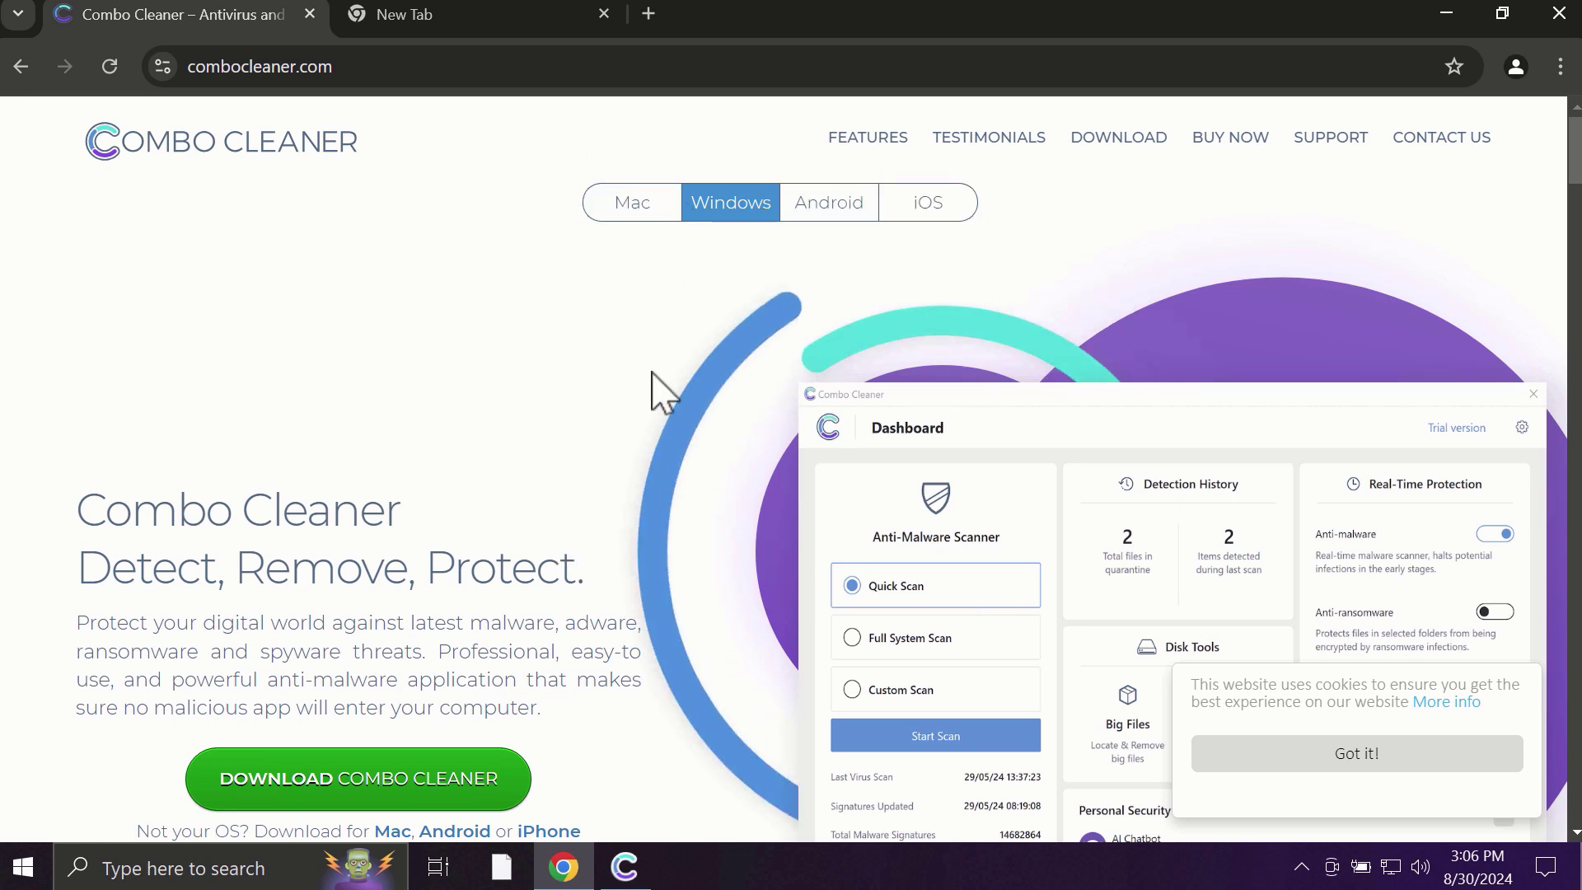
- Reopen Combo Cleaner and start a Quick Scan, dismissing the Windows Backup notification
{"action": "left_click", "coordinate": [635, 856]}
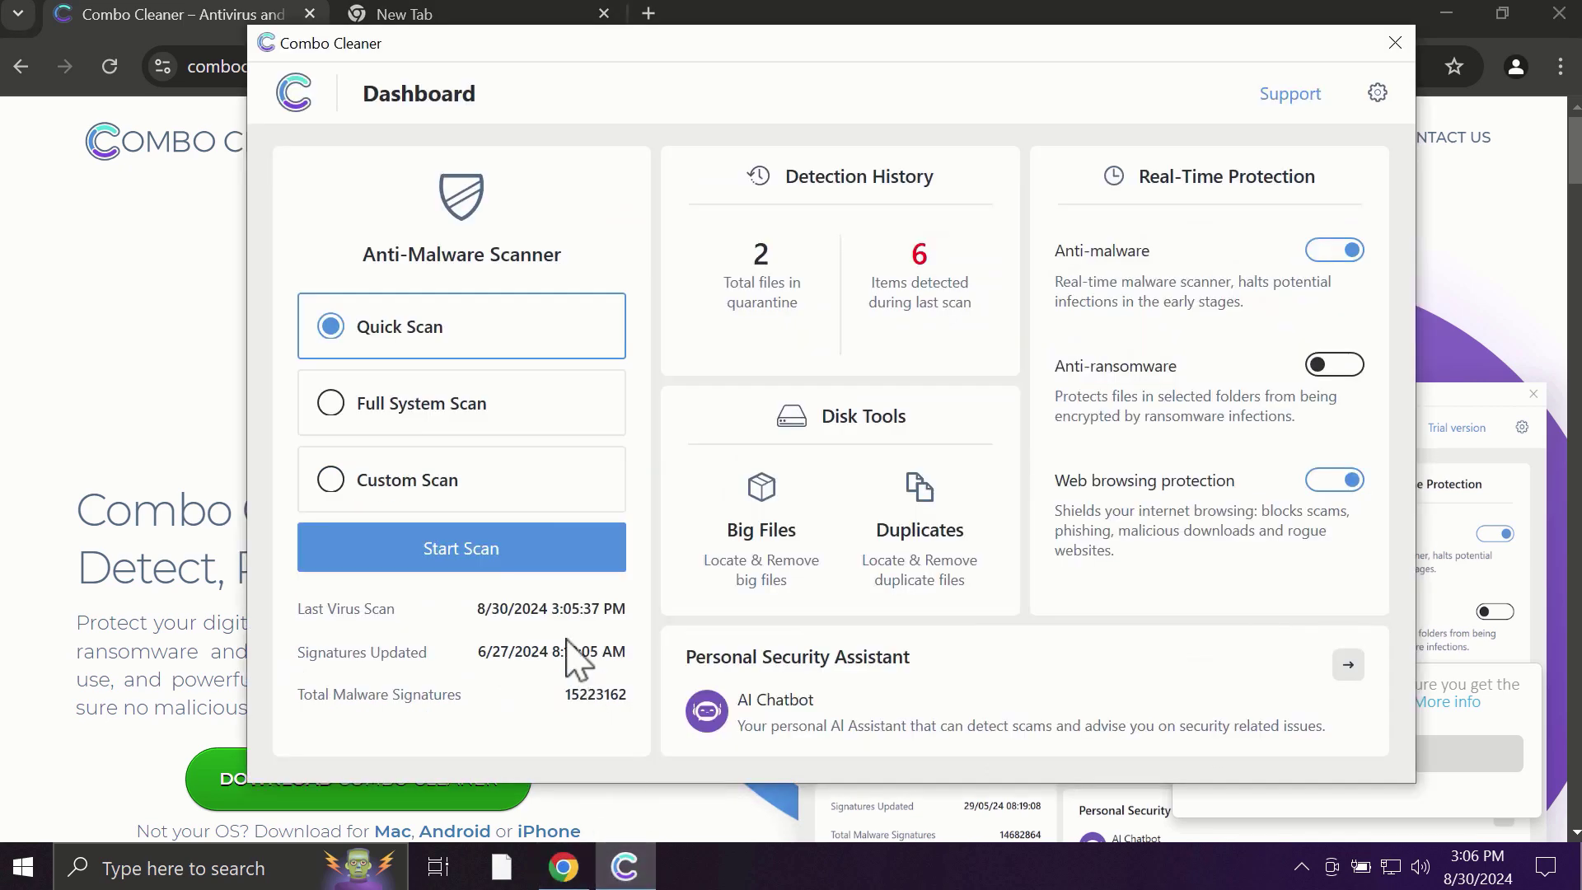
{"action": "left_click", "coordinate": [567, 547]}
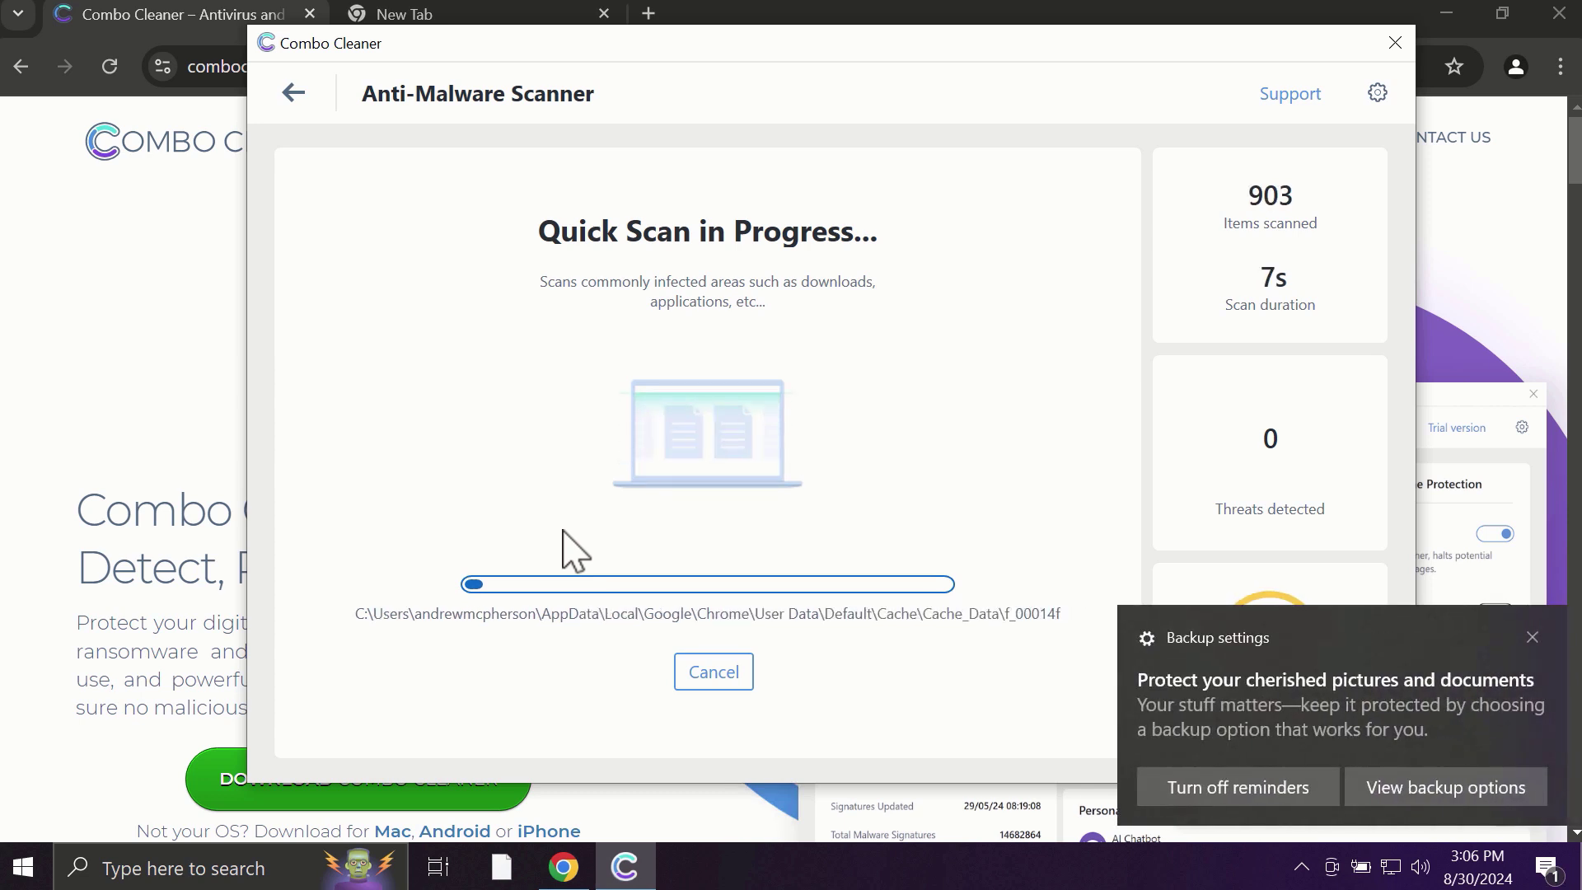
{"action": "left_click", "coordinate": [1533, 638]}
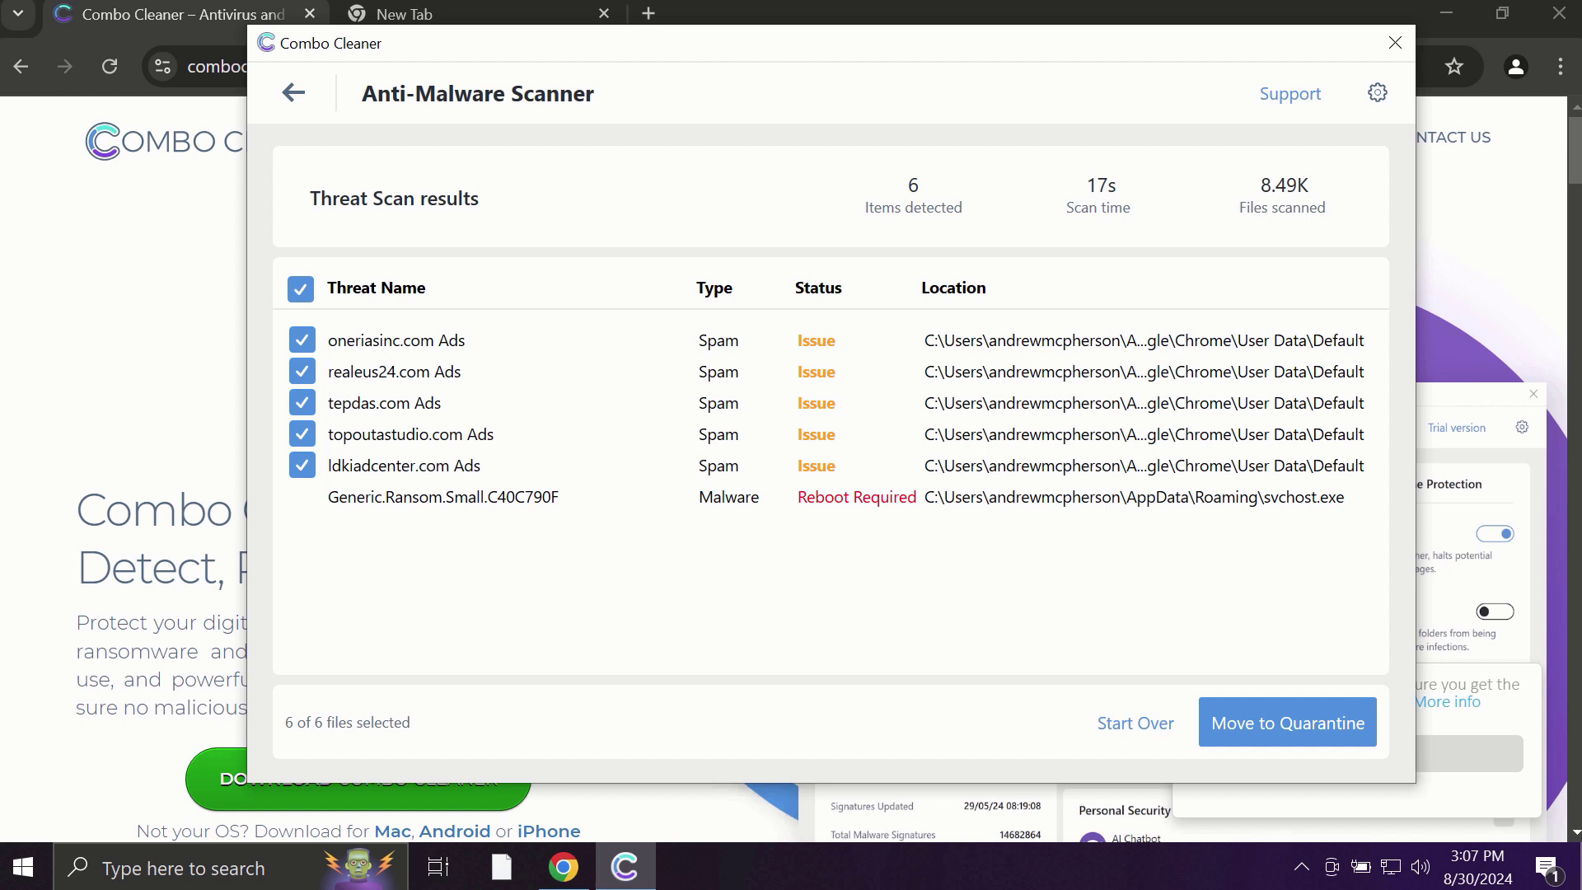
- View Combo Cleaner's Anti-Ransomware settings, then go back to the Dashboard
{"action": "left_click", "coordinate": [1379, 94]}
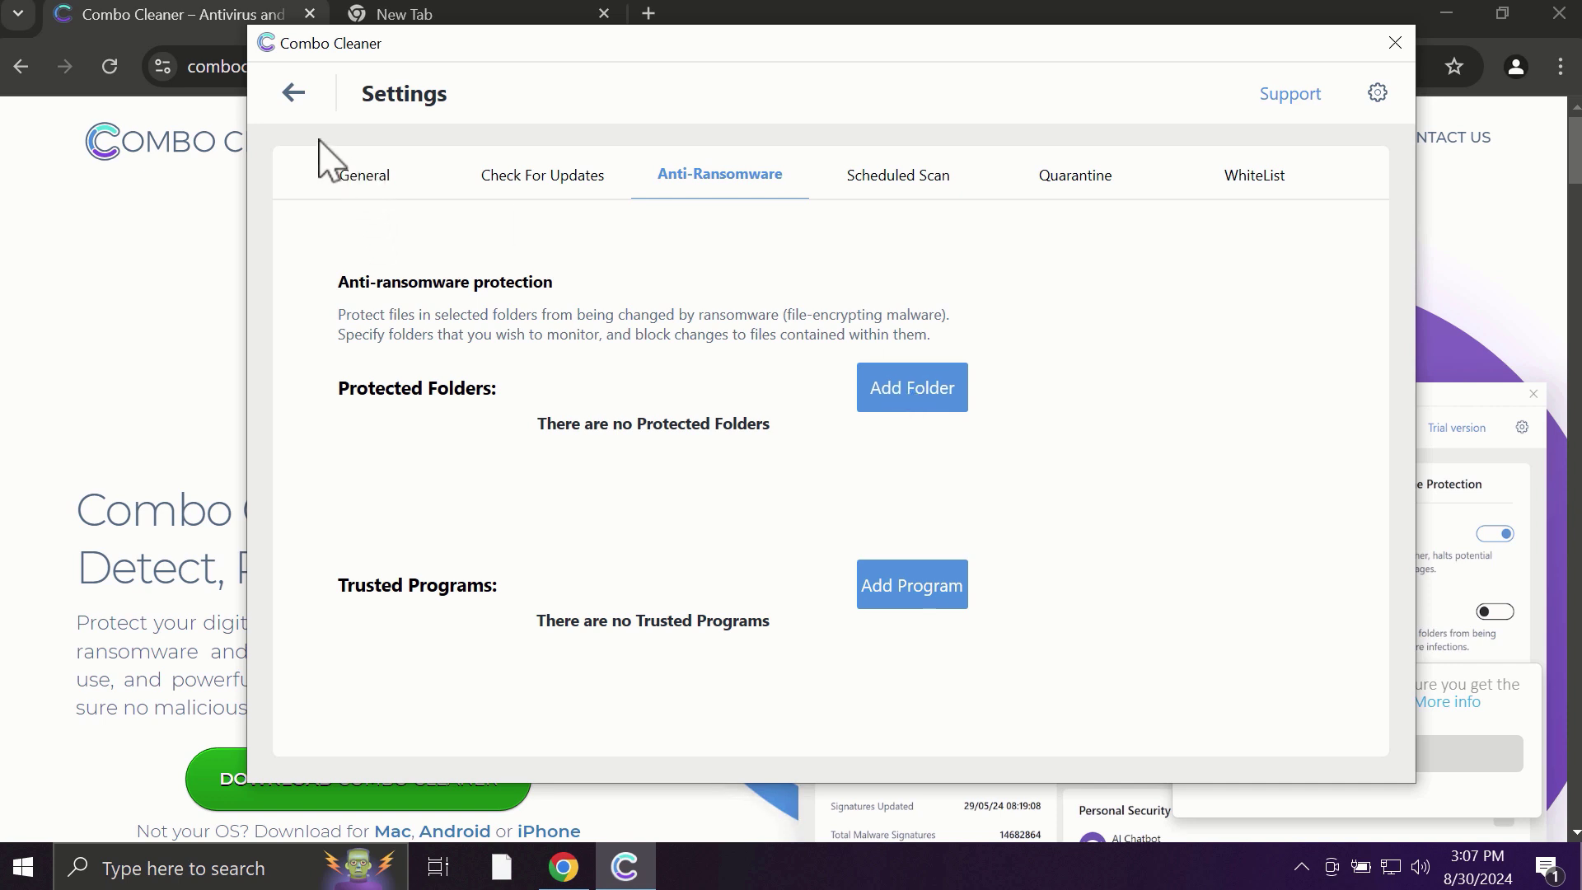
{"action": "left_click", "coordinate": [294, 95]}
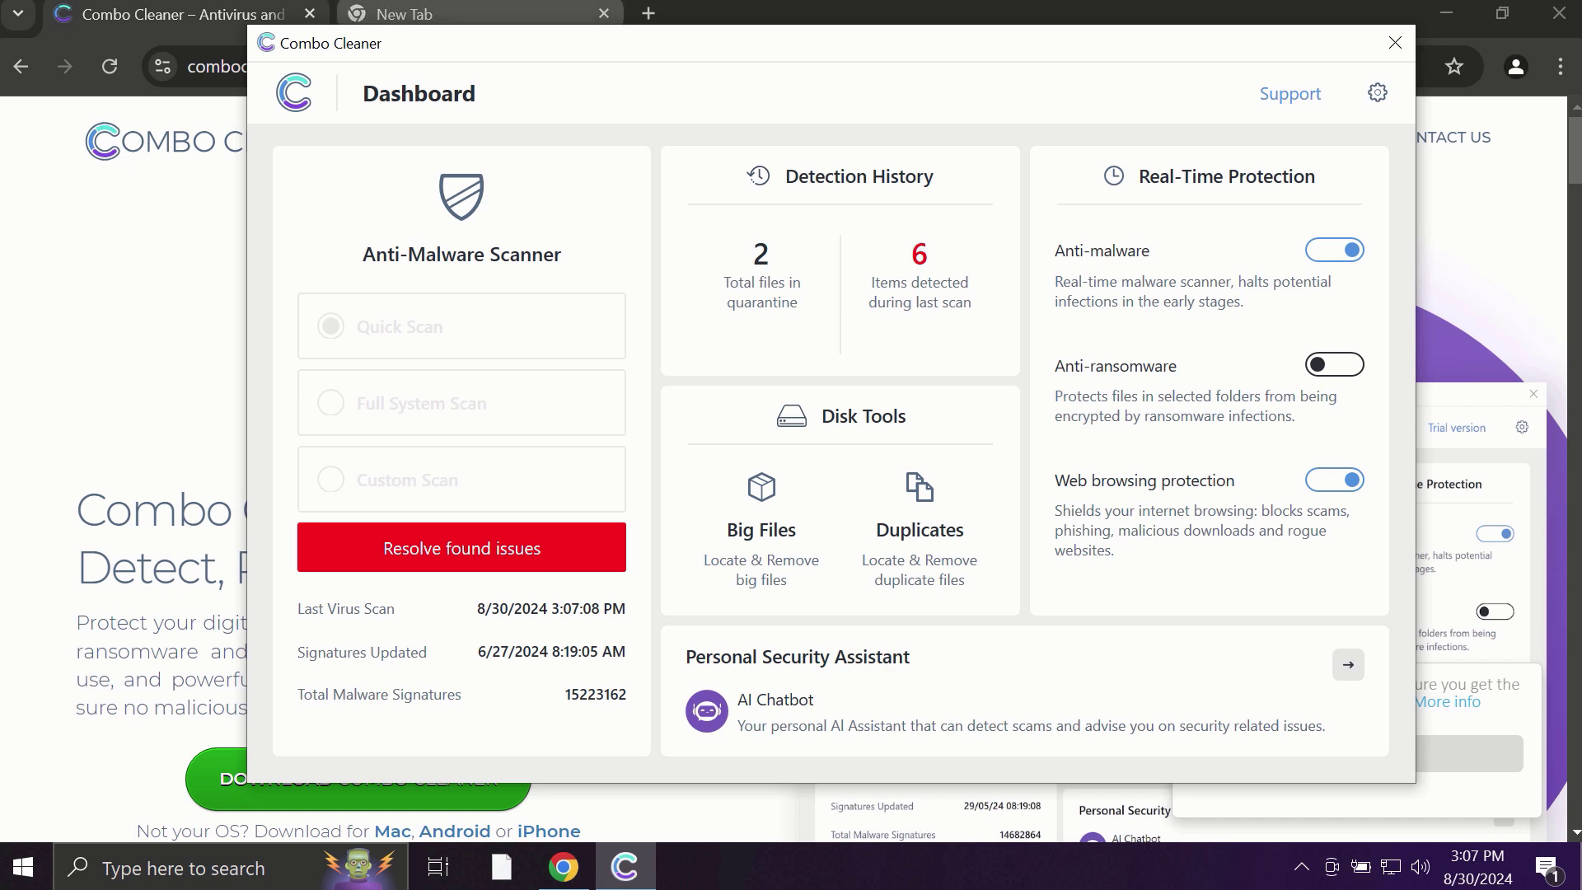